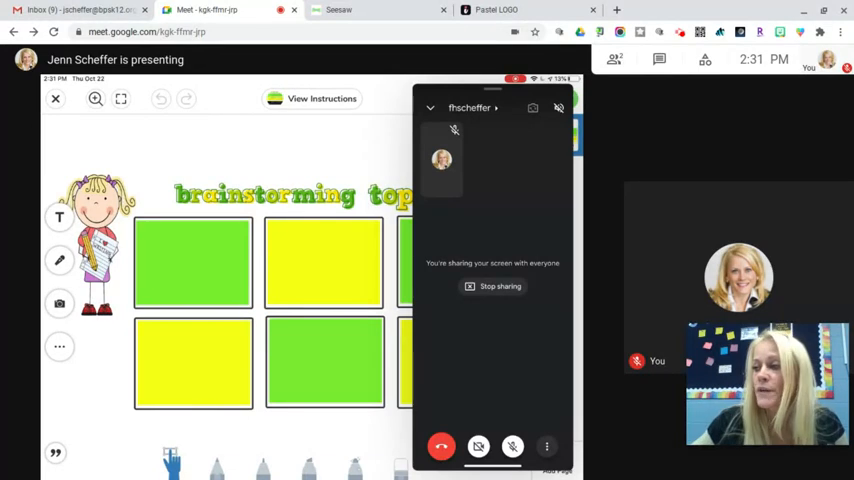
Step: Move the floating Meet call window across to the left edge of the Seesaw screen
drag(490, 88, 383, 92)
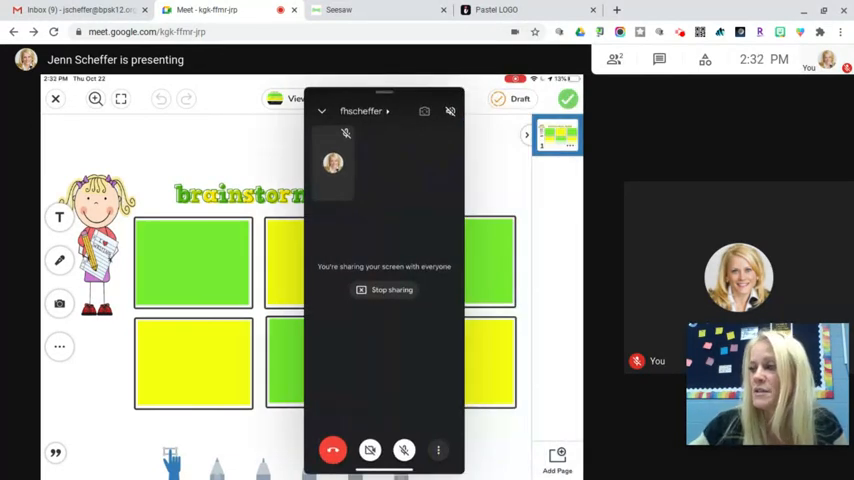
drag(383, 92, 130, 88)
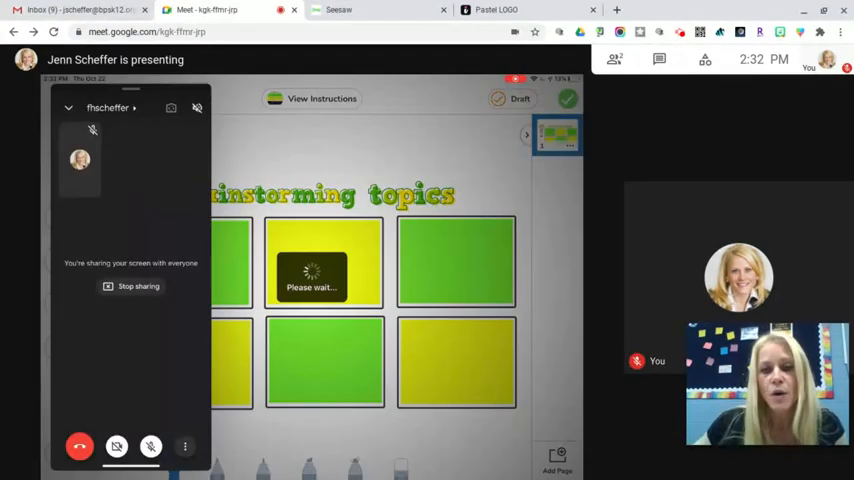